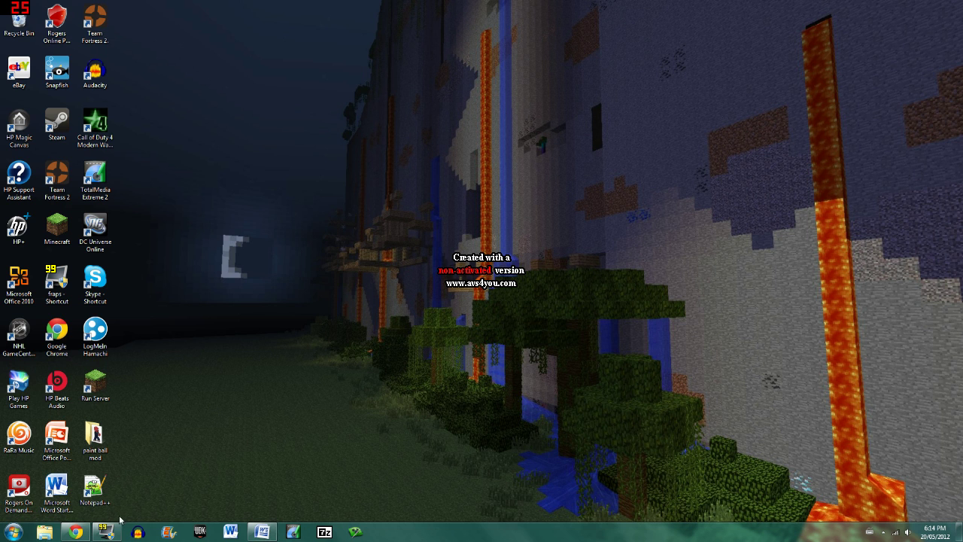
- Switch to Chrome, look over The Survival Games 2 map page, and view its Minecraft World Save download page before closing it
{"action": "left_click", "coordinate": [76, 531]}
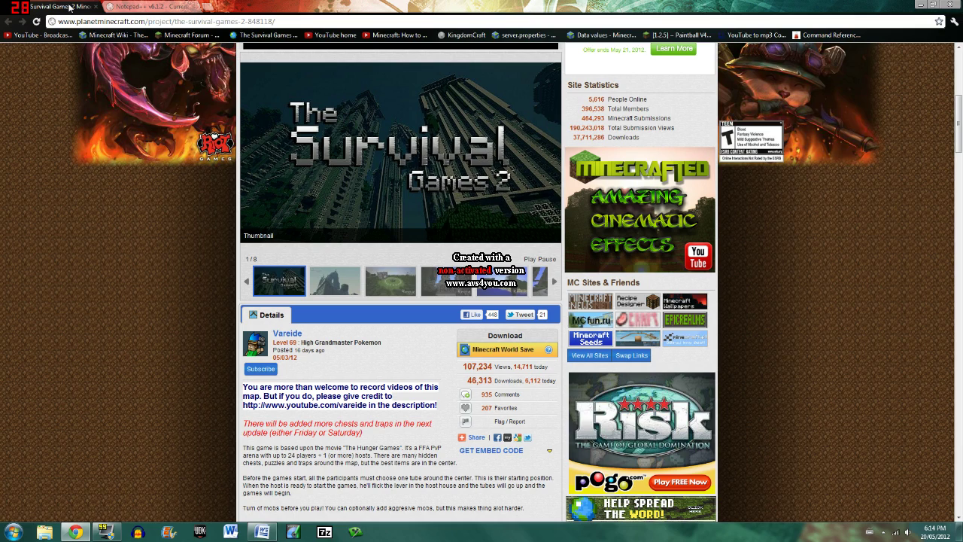
{"action": "left_click", "coordinate": [66, 6]}
{"action": "scroll", "coordinate": [520, 226], "scroll_direction": "up", "scroll_amount": 5}
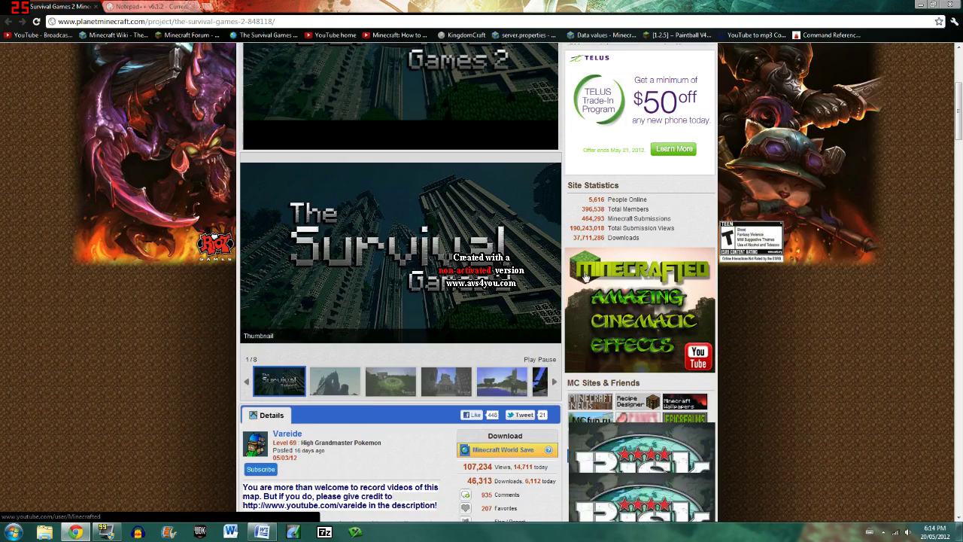
{"action": "scroll", "coordinate": [417, 283], "scroll_direction": "down", "scroll_amount": 5}
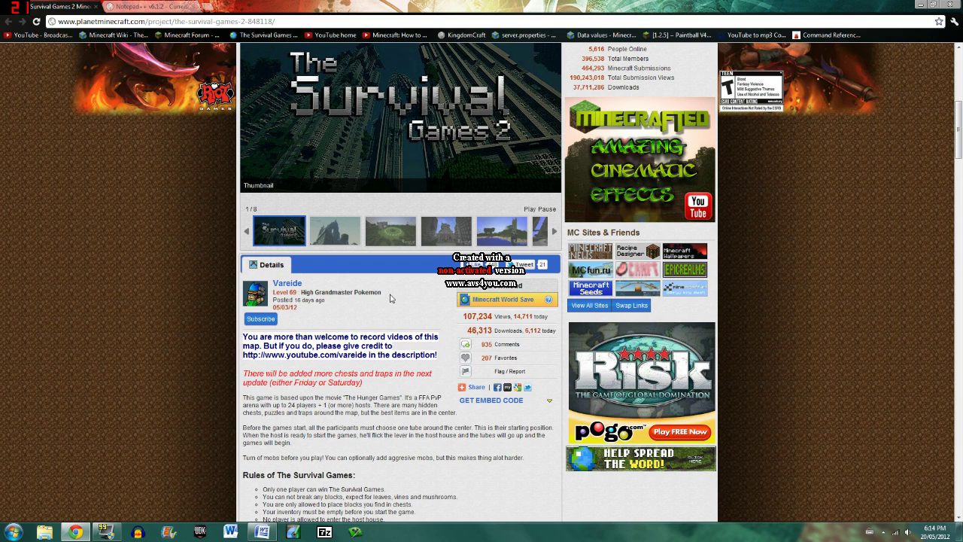
{"action": "left_click", "coordinate": [496, 303]}
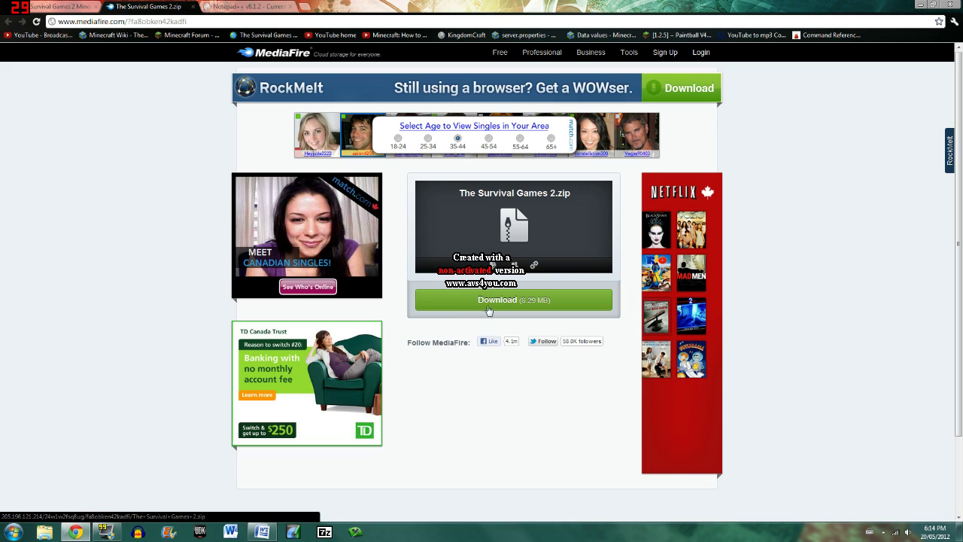
{"action": "left_click", "coordinate": [194, 6]}
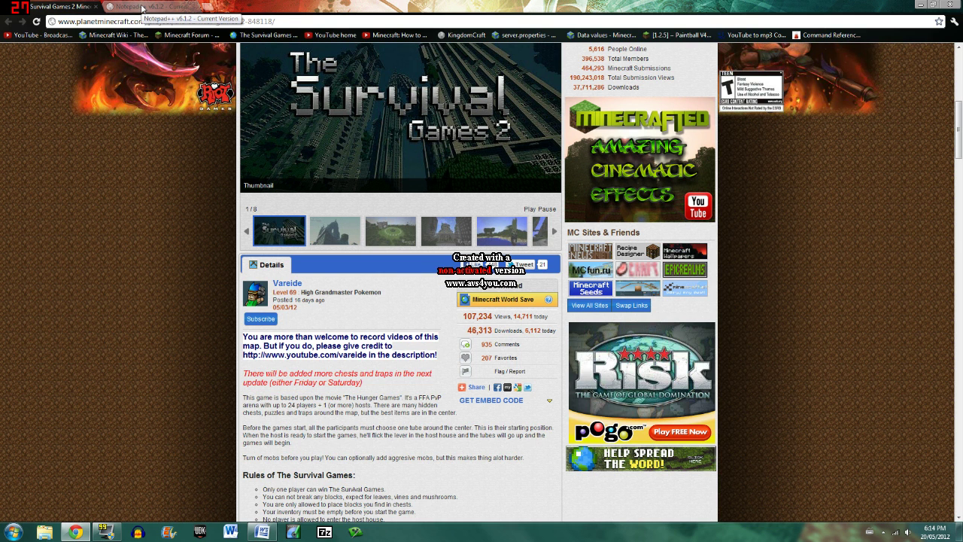
- View the Notepad++ 6.1.2 download page and minimize the browser
{"action": "left_click", "coordinate": [141, 8]}
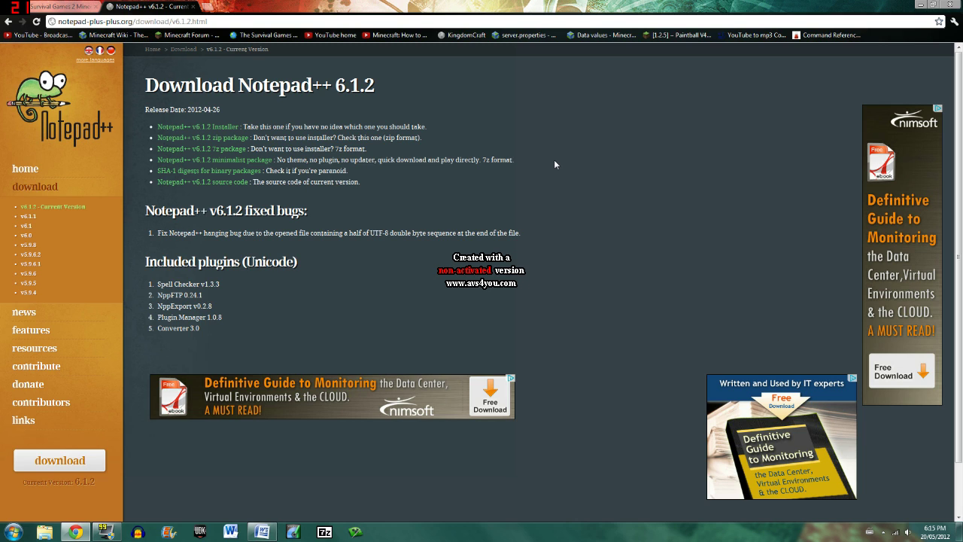
{"action": "left_click", "coordinate": [920, 5]}
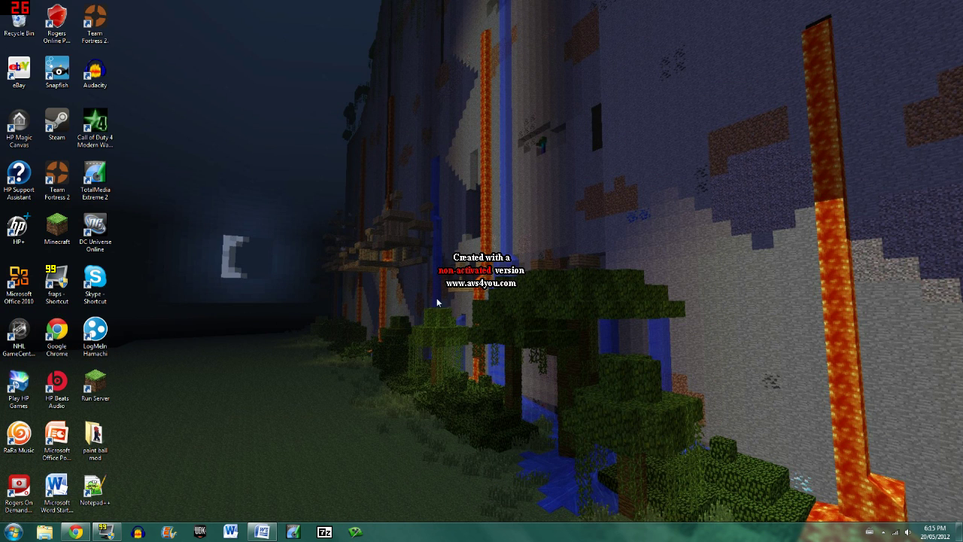
{"action": "left_click_drag", "start_coordinate": [647, 394], "coordinate": [263, 185]}
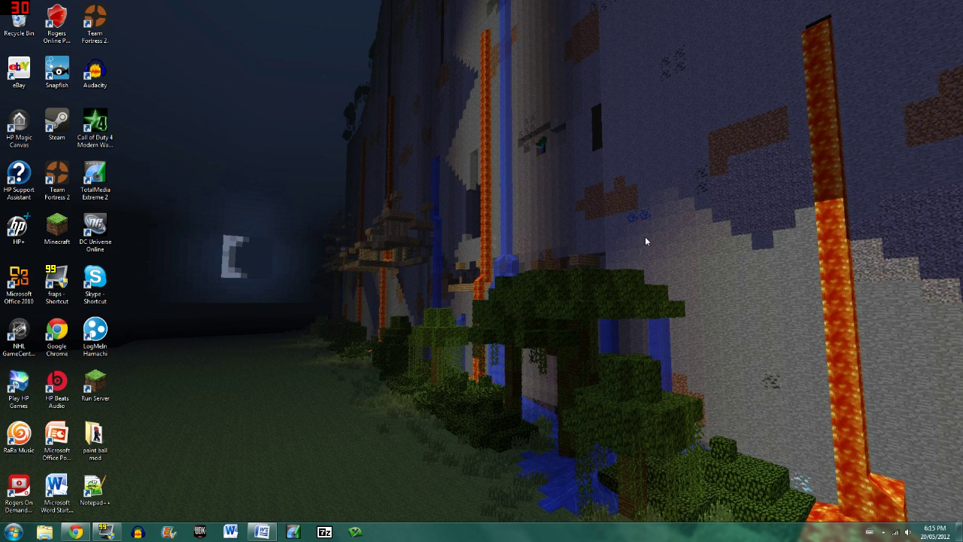
{"action": "mouse_move", "coordinate": [806, 490]}
{"action": "left_mouse_down"}
{"action": "mouse_move", "coordinate": [756, 456]}
{"action": "mouse_move", "coordinate": [801, 481]}
{"action": "left_mouse_up"}
- Switch to Windows Explorer and open the Server folder in the Documents library
{"action": "left_click", "coordinate": [44, 532]}
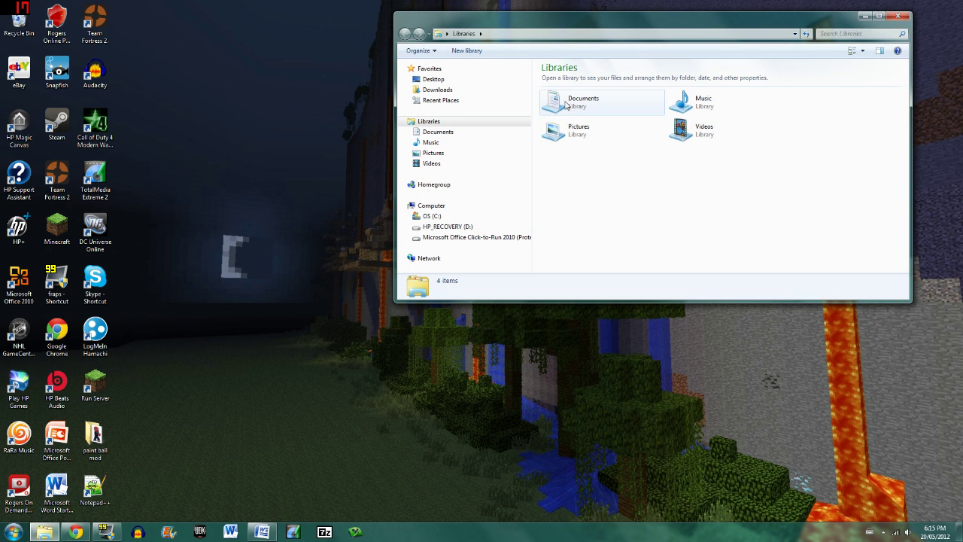
{"action": "left_click_drag", "start_coordinate": [517, 18], "coordinate": [344, 110]}
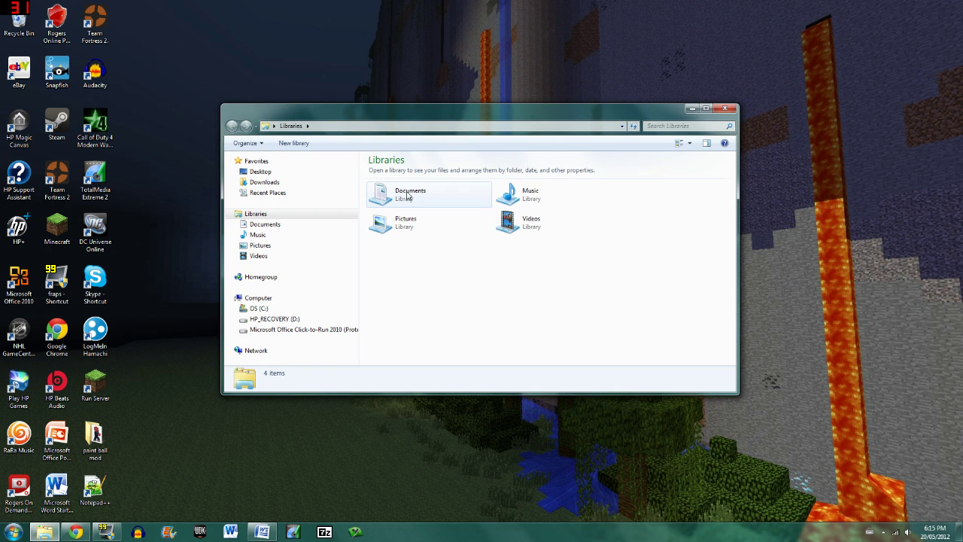
{"action": "double_click", "coordinate": [408, 200]}
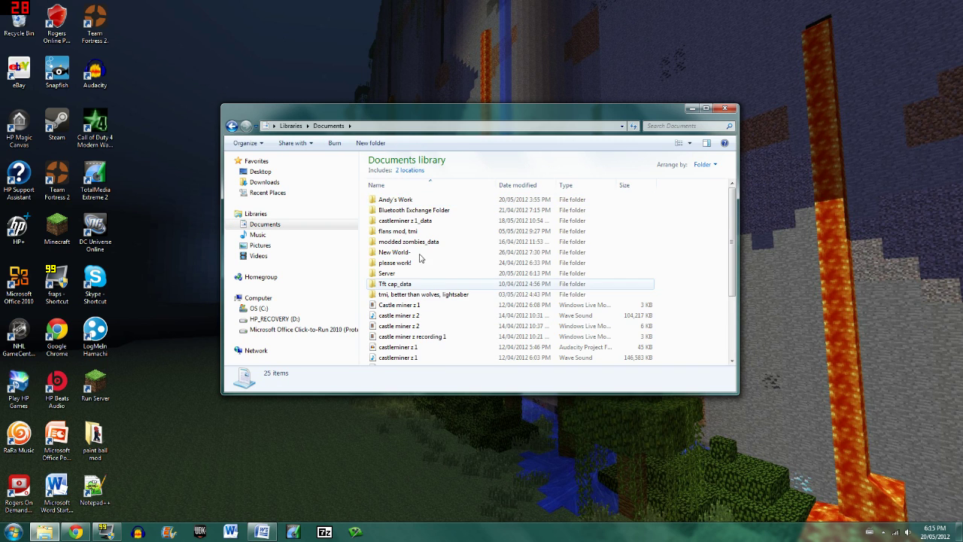
{"action": "double_click", "coordinate": [406, 276]}
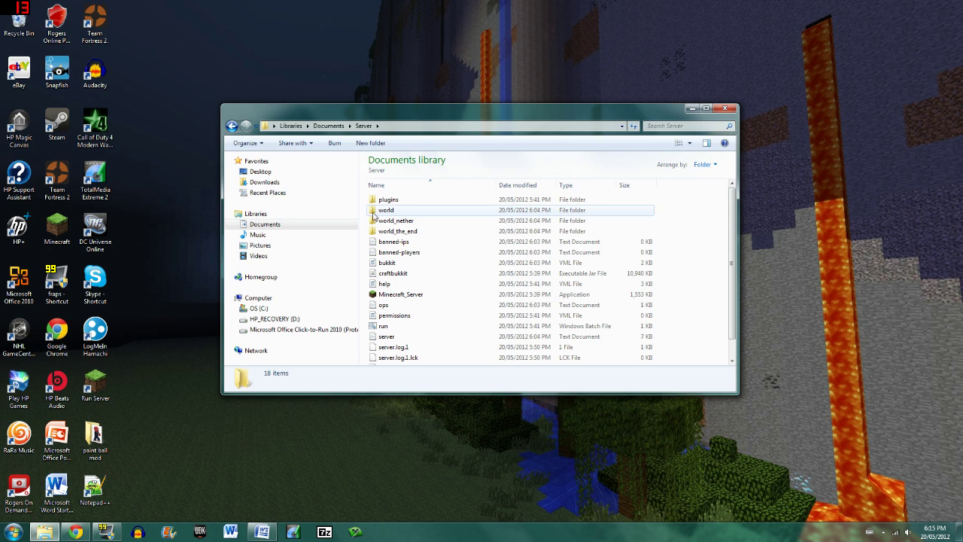
- Move the world, world_nether and world_the_end folders out of the Server folder onto the desktop
{"action": "left_click_drag", "start_coordinate": [367, 212], "coordinate": [191, 230]}
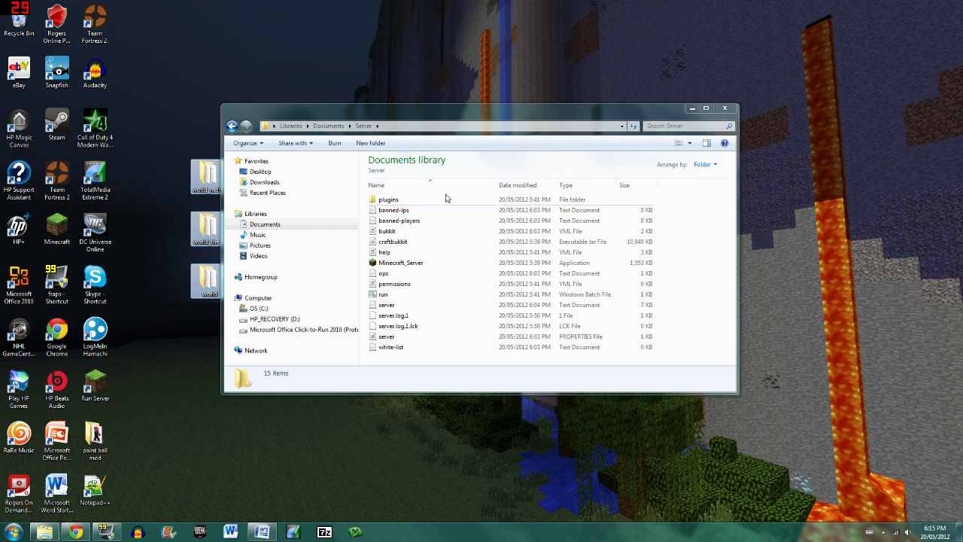
{"action": "left_click_drag", "start_coordinate": [358, 114], "coordinate": [411, 116]}
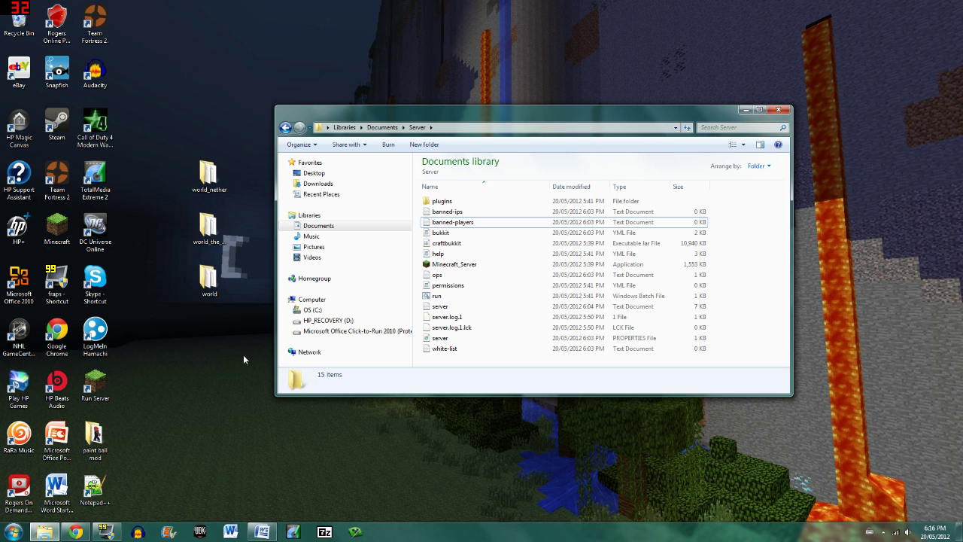
- Open The Survival Games 2 archive from the Downloads folder in WinRAR and minimize the Downloads window
{"action": "right_click", "coordinate": [46, 532]}
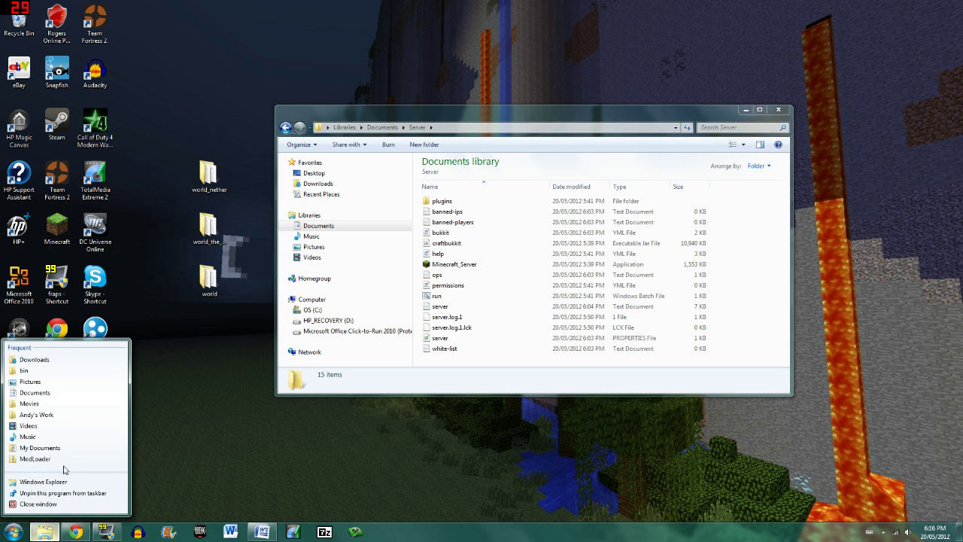
{"action": "left_click", "coordinate": [55, 361]}
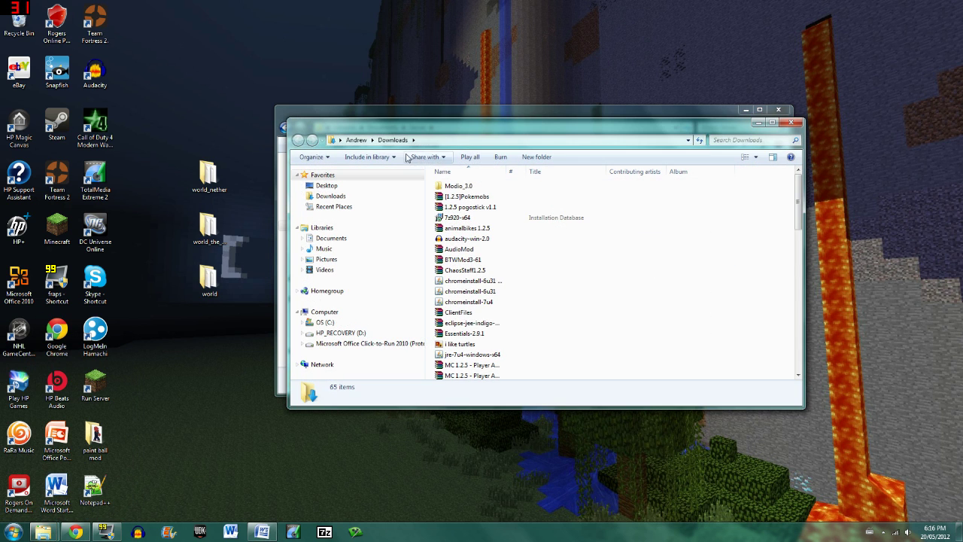
{"action": "left_click_drag", "start_coordinate": [383, 113], "coordinate": [215, 173]}
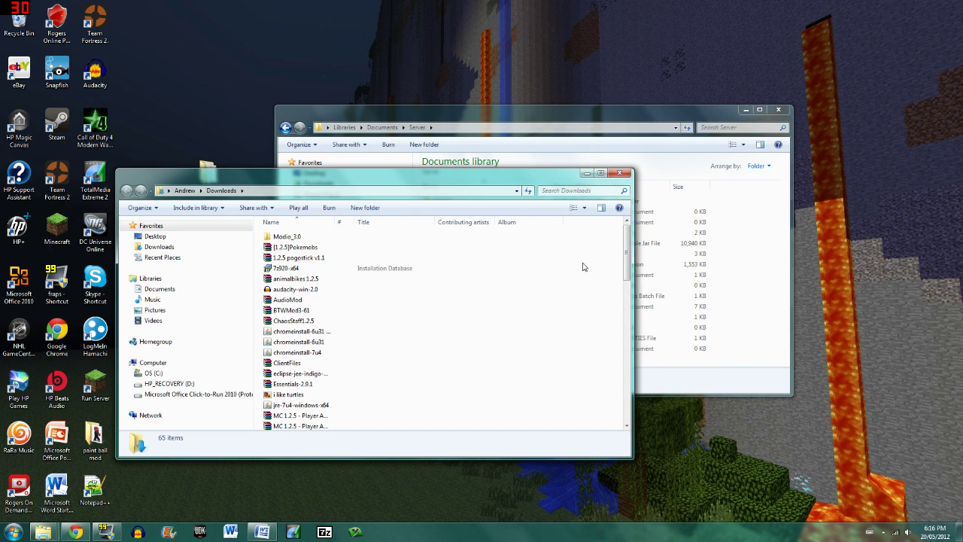
{"action": "left_click_drag", "start_coordinate": [626, 260], "coordinate": [625, 379]}
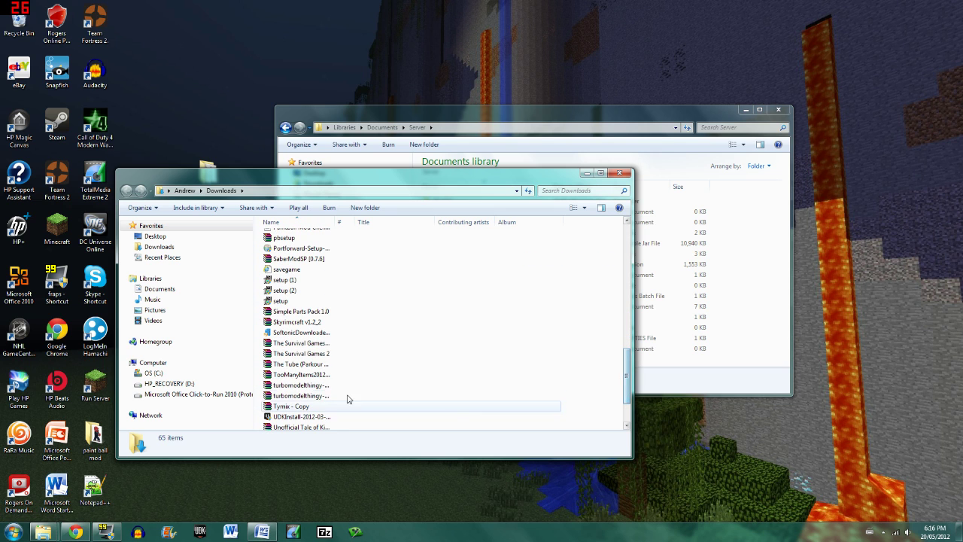
{"action": "double_click", "coordinate": [332, 353]}
{"action": "left_click", "coordinate": [443, 178]}
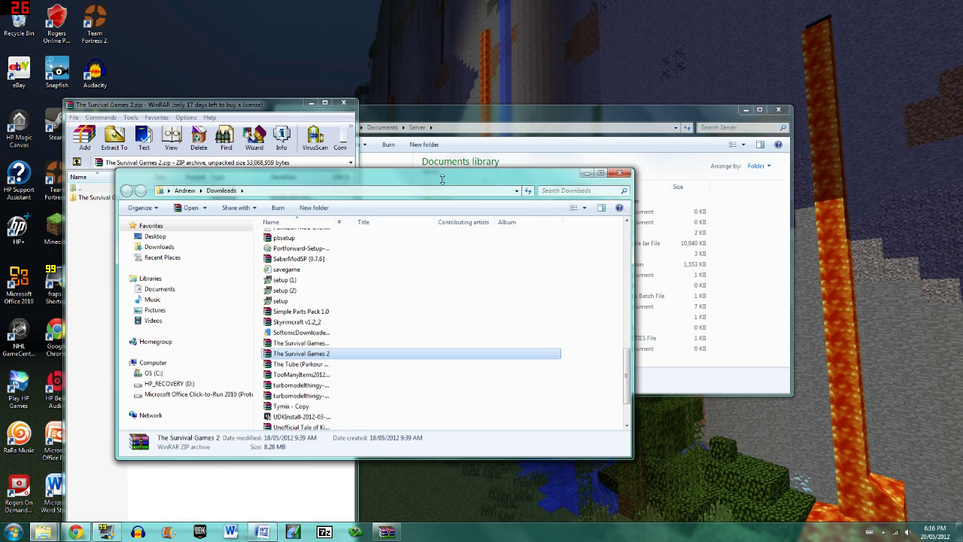
{"action": "left_click_drag", "start_coordinate": [442, 178], "coordinate": [443, 244]}
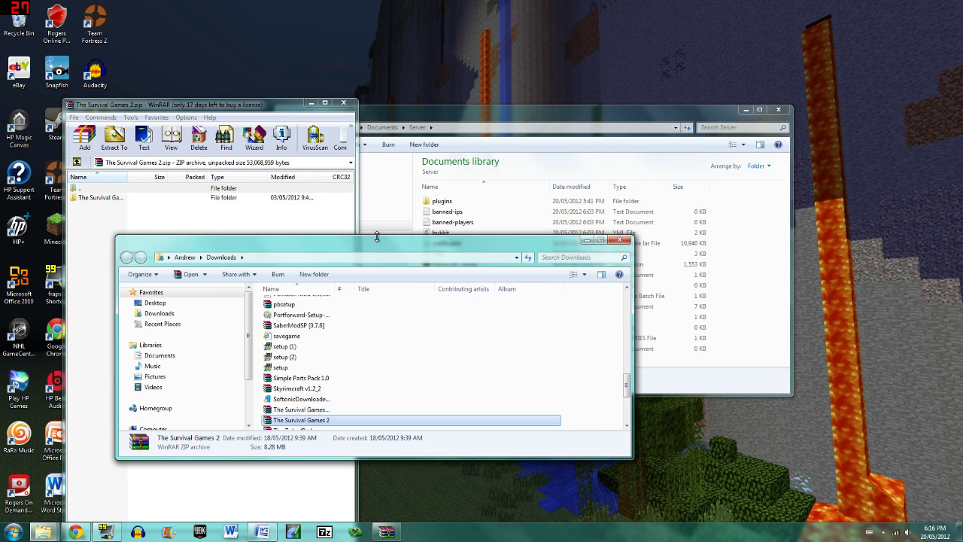
{"action": "left_click", "coordinate": [590, 239]}
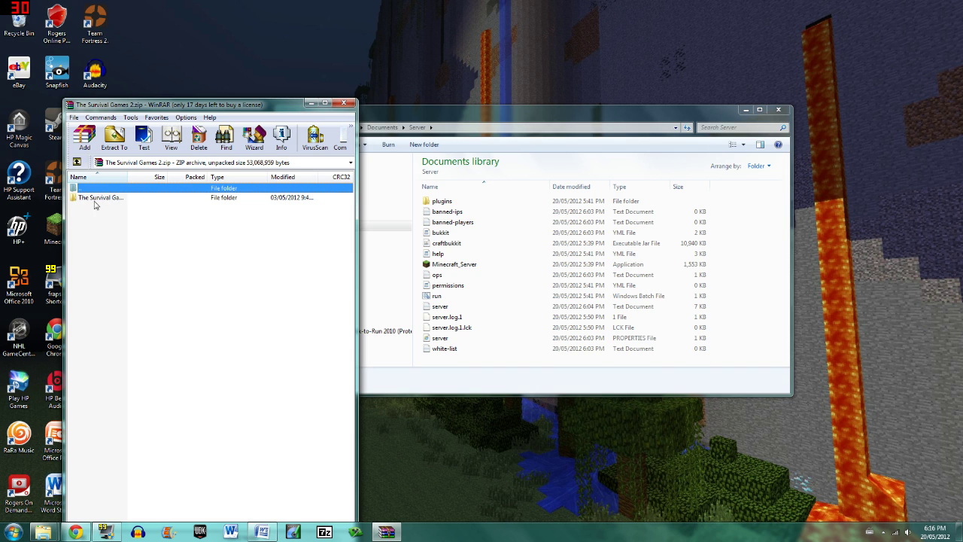
- Extract The Survival Games 2 folder from the archive into the Server folder and close the archive
{"action": "left_click_drag", "start_coordinate": [92, 200], "coordinate": [509, 321]}
{"action": "left_click", "coordinate": [423, 345]}
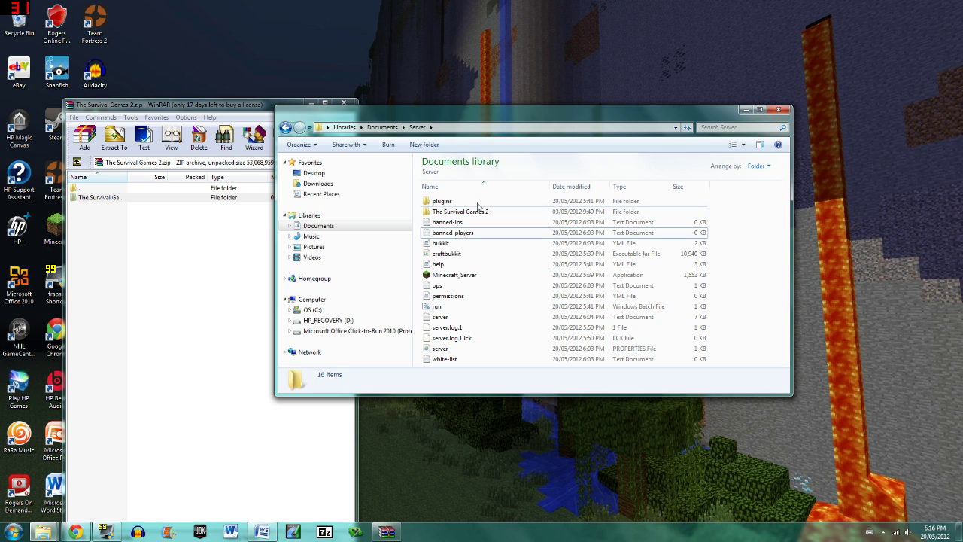
{"action": "left_click_drag", "start_coordinate": [173, 106], "coordinate": [139, 110]}
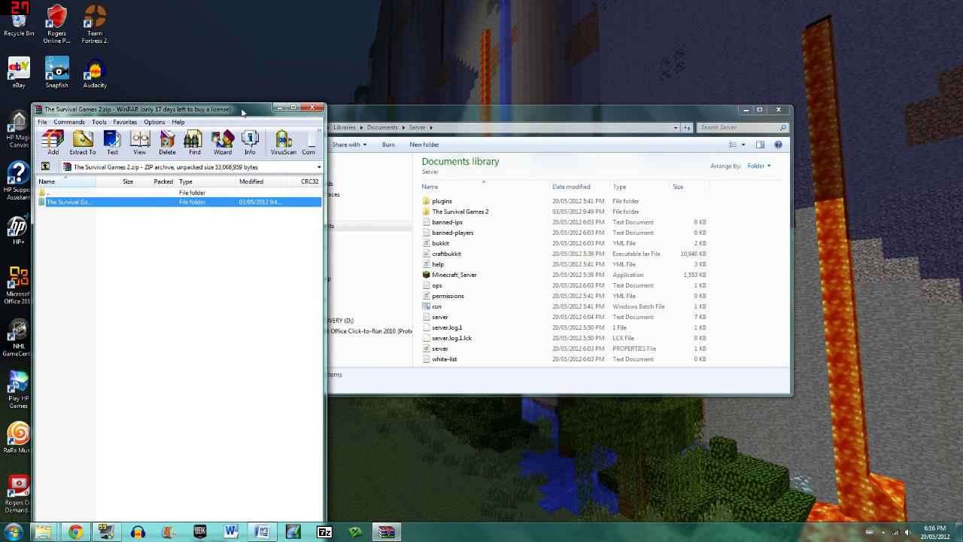
{"action": "left_click", "coordinate": [316, 108]}
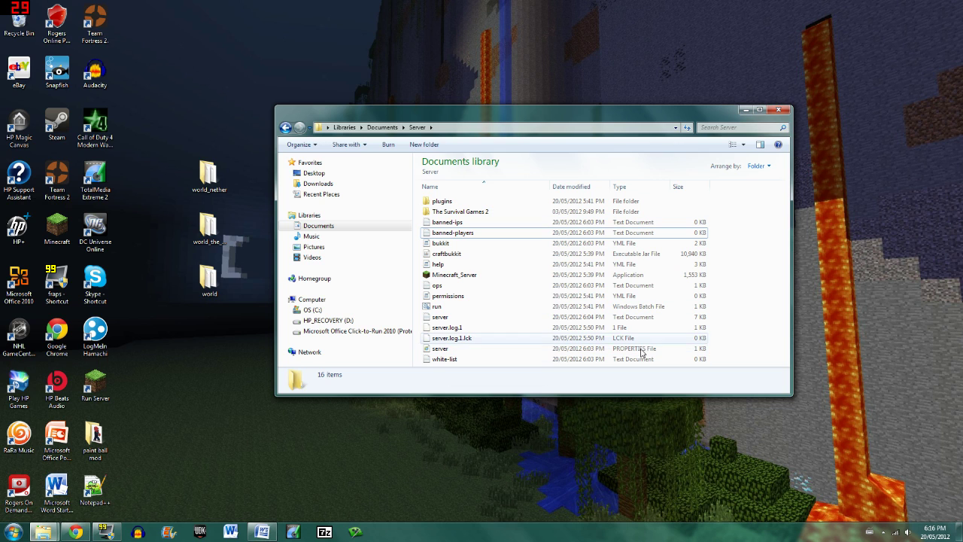
- Open the server PROPERTIES file from the Server folder for editing in Notepad++
{"action": "right_click", "coordinate": [450, 349]}
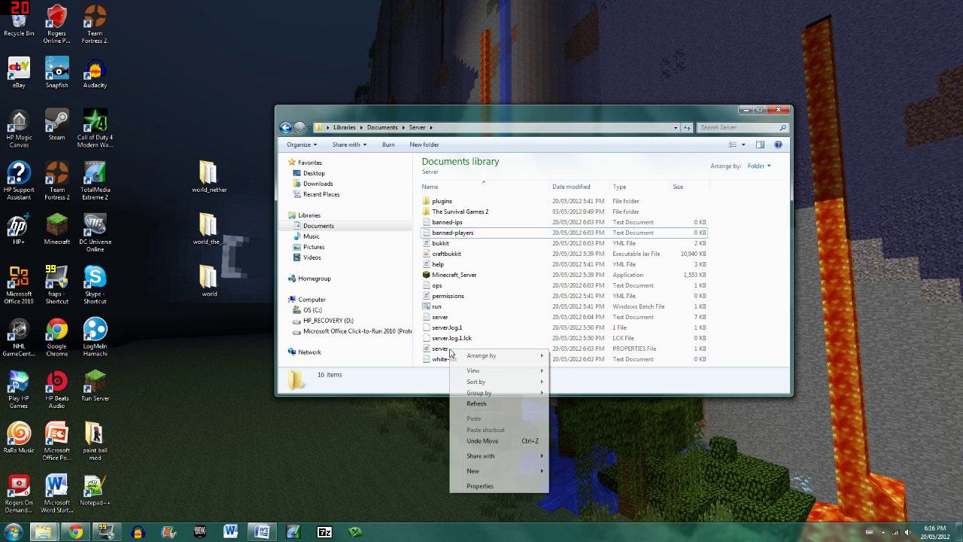
{"action": "left_click", "coordinate": [440, 349]}
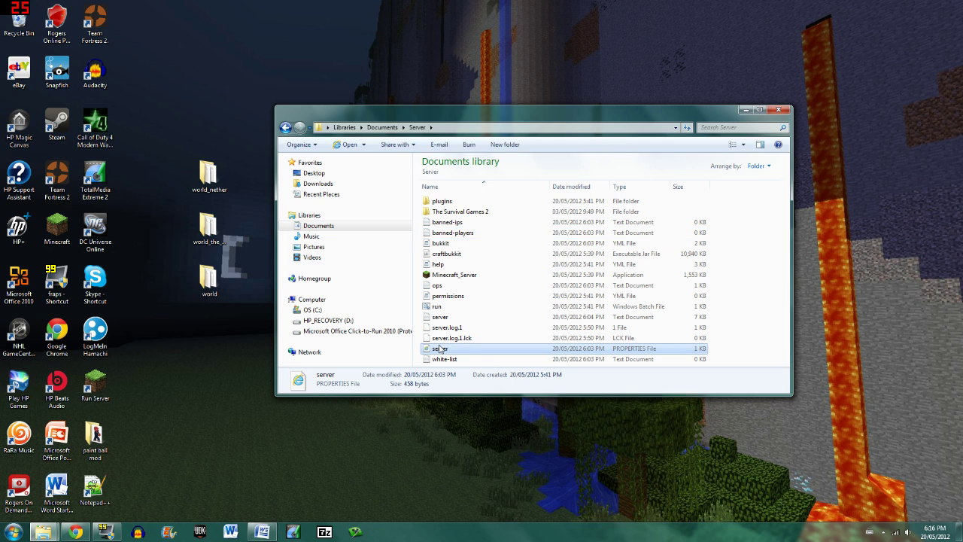
{"action": "right_click", "coordinate": [441, 349]}
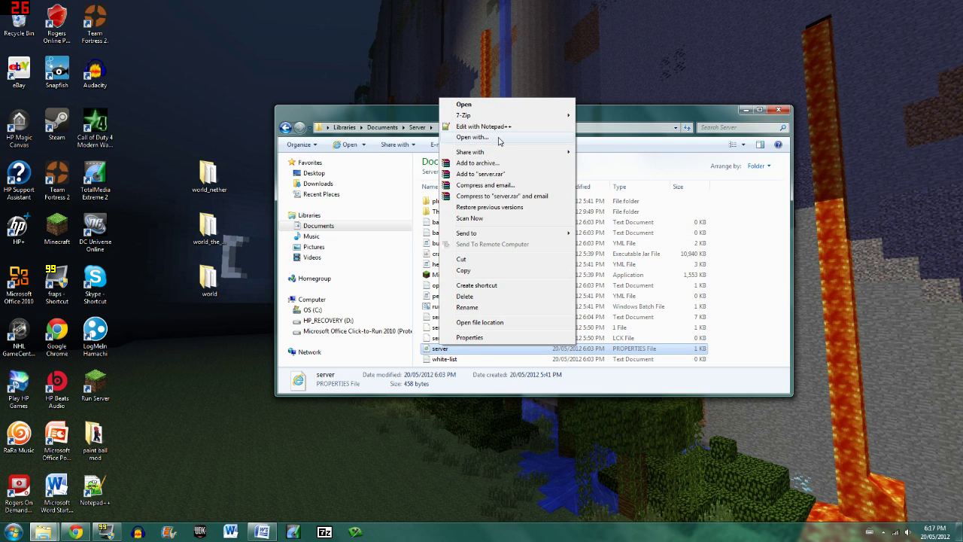
{"action": "left_click", "coordinate": [498, 126]}
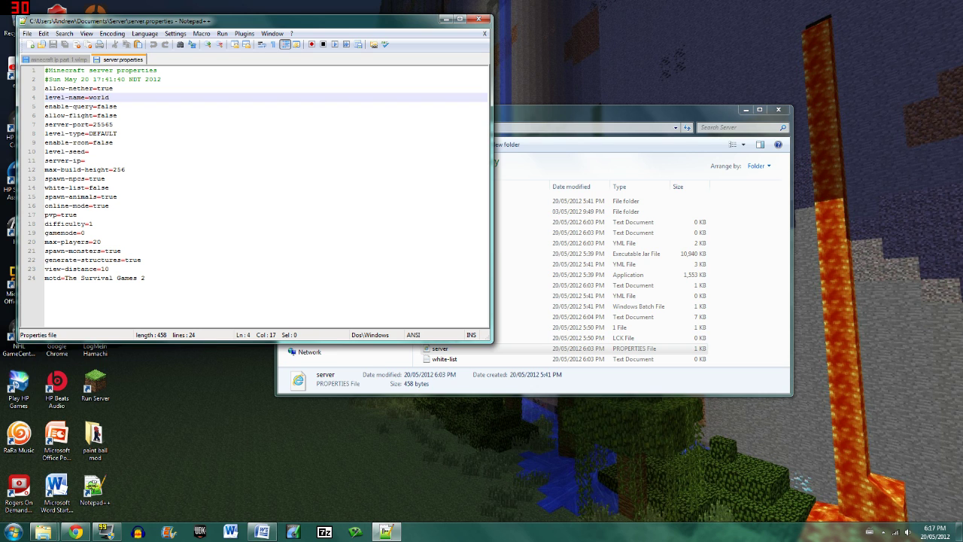
{"action": "left_click_drag", "start_coordinate": [203, 24], "coordinate": [361, 201]}
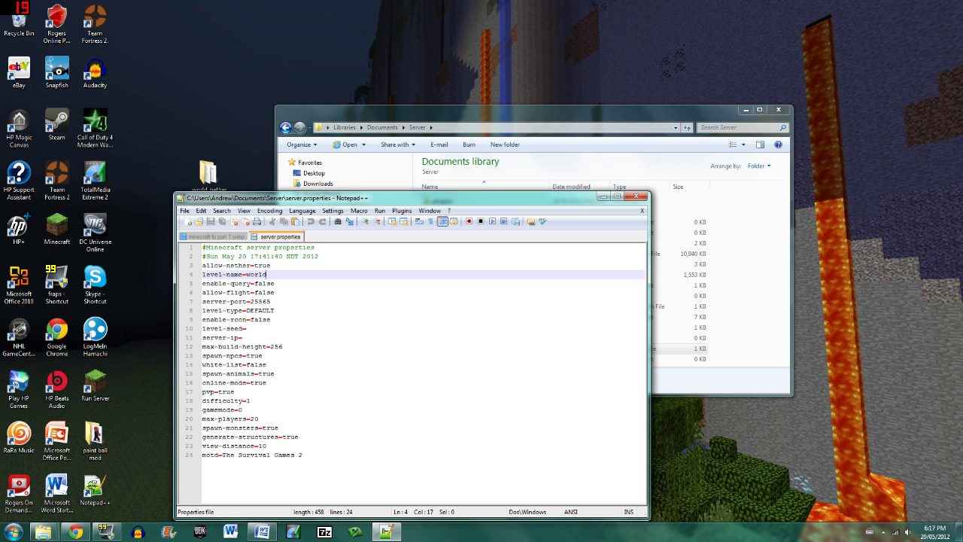
- Set the level-name value in server.properties to The Survival Games 2
{"action": "key", "text": "BackSpace"}
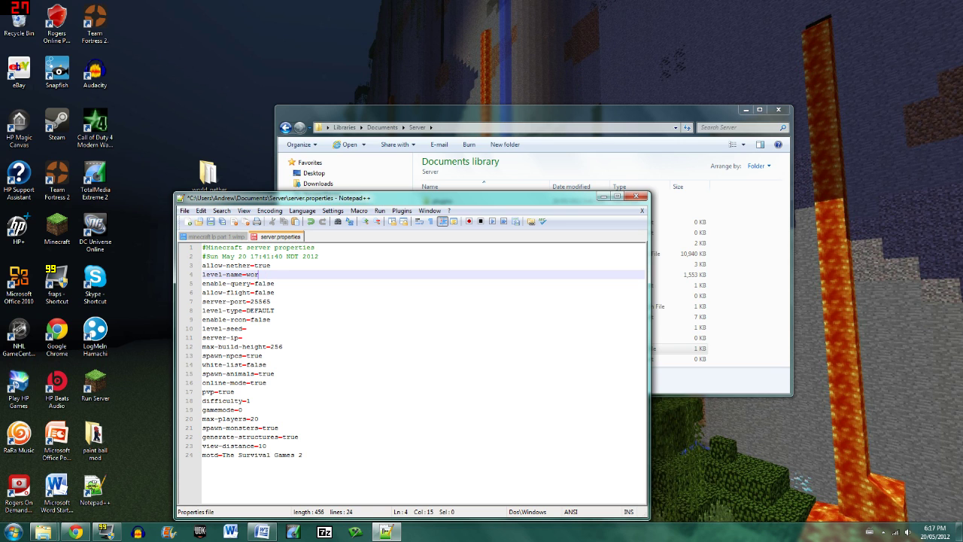
{"action": "left_click_drag", "start_coordinate": [345, 199], "coordinate": [405, 142]}
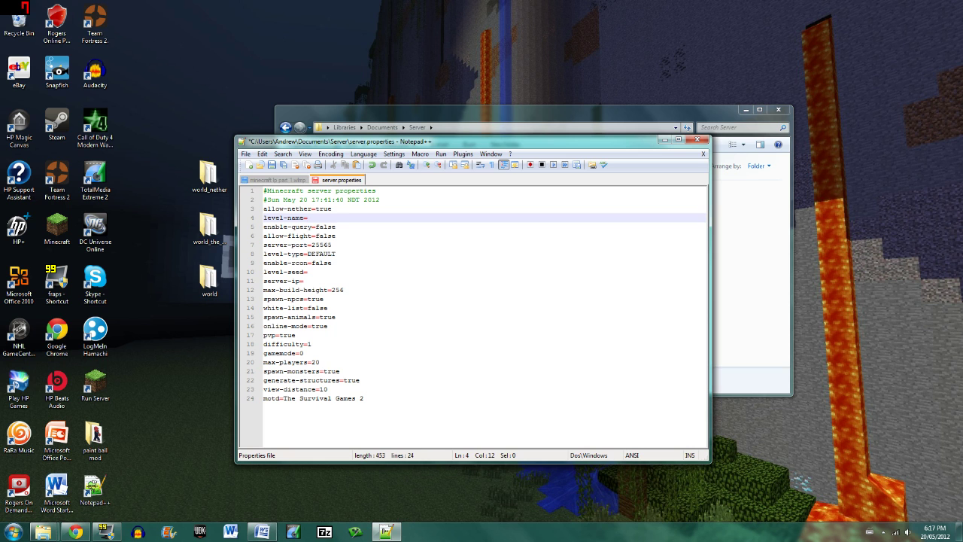
{"action": "right_click", "coordinate": [322, 218]}
{"action": "left_click", "coordinate": [343, 272]}
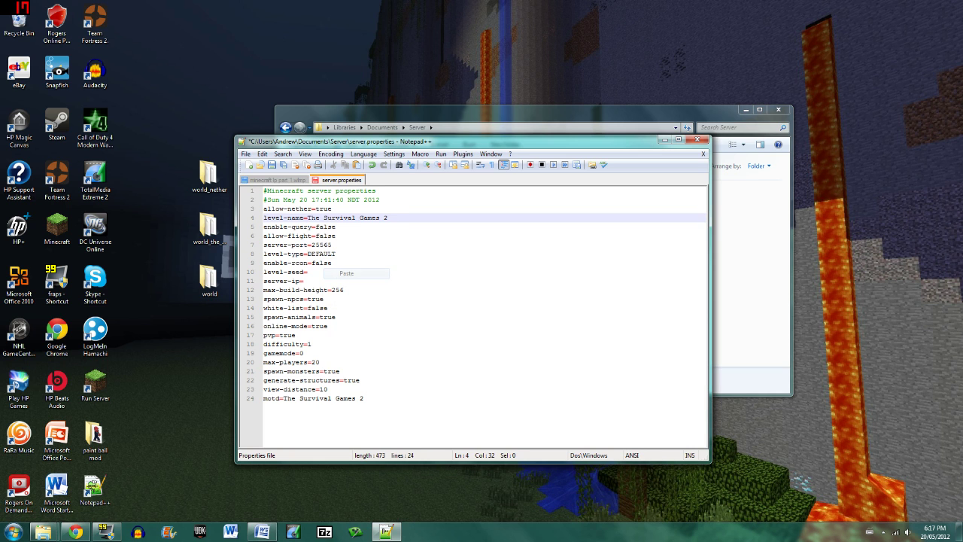
{"action": "left_click_drag", "start_coordinate": [414, 145], "coordinate": [494, 141]}
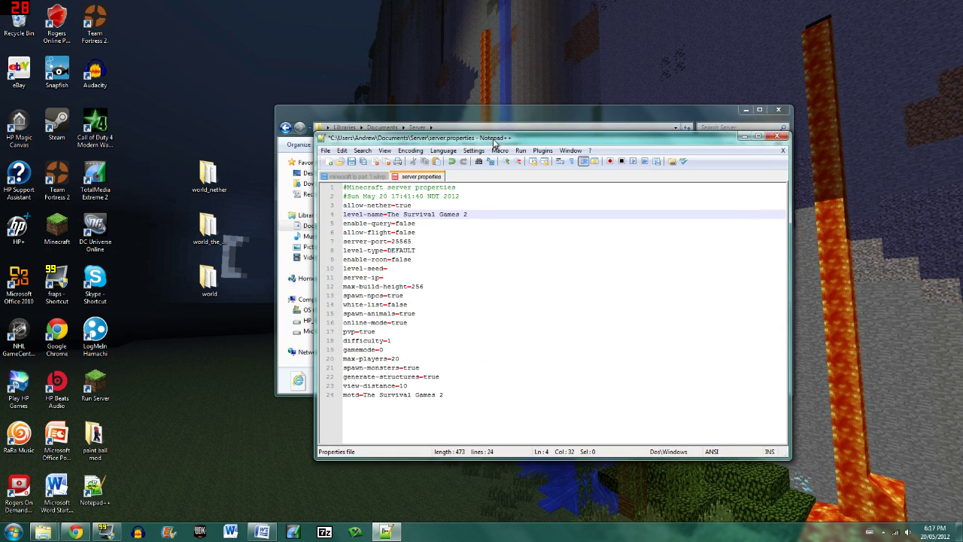
{"action": "right_click", "coordinate": [217, 296]}
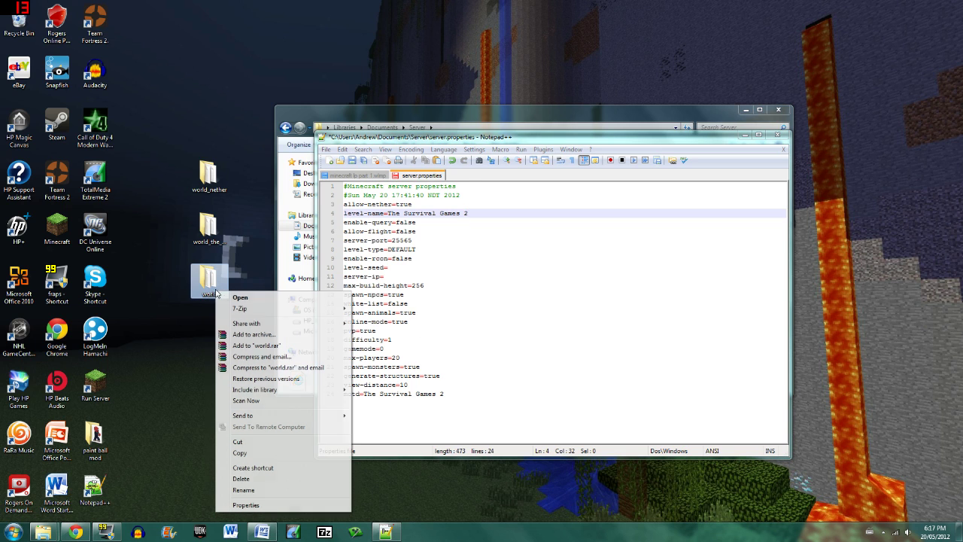
{"action": "left_click", "coordinate": [243, 490]}
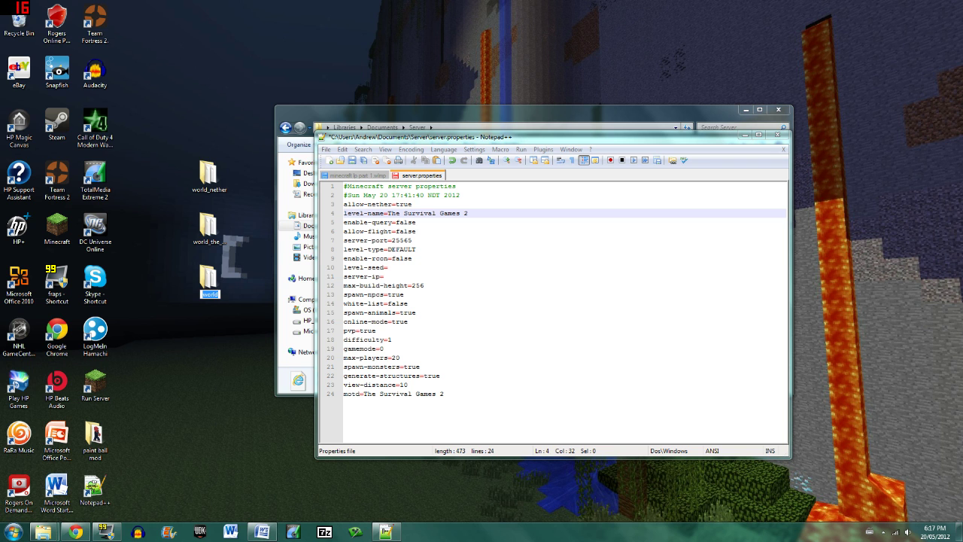
{"action": "key", "text": "Return"}
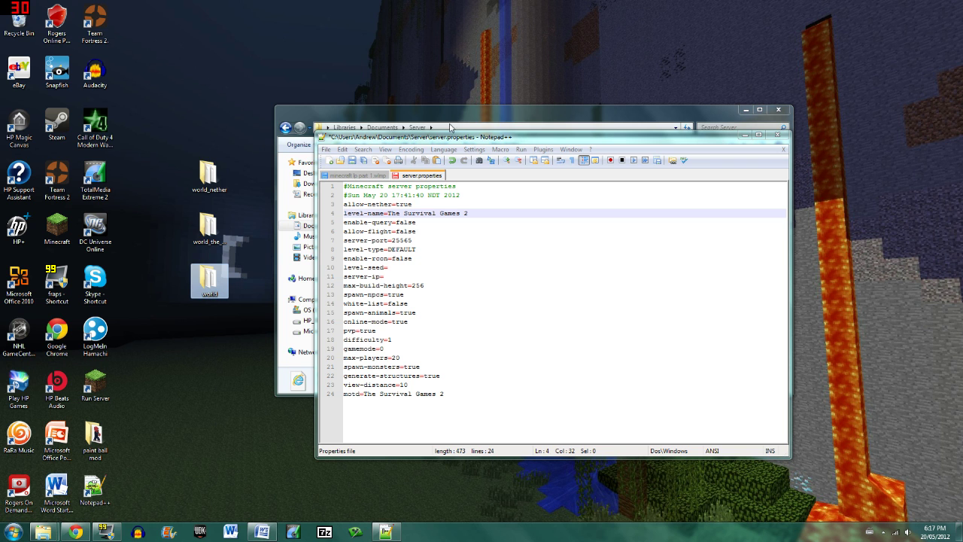
- Save the edited server.properties file, then close Notepad++ and the Server folder window
{"action": "left_click_drag", "start_coordinate": [400, 140], "coordinate": [340, 218]}
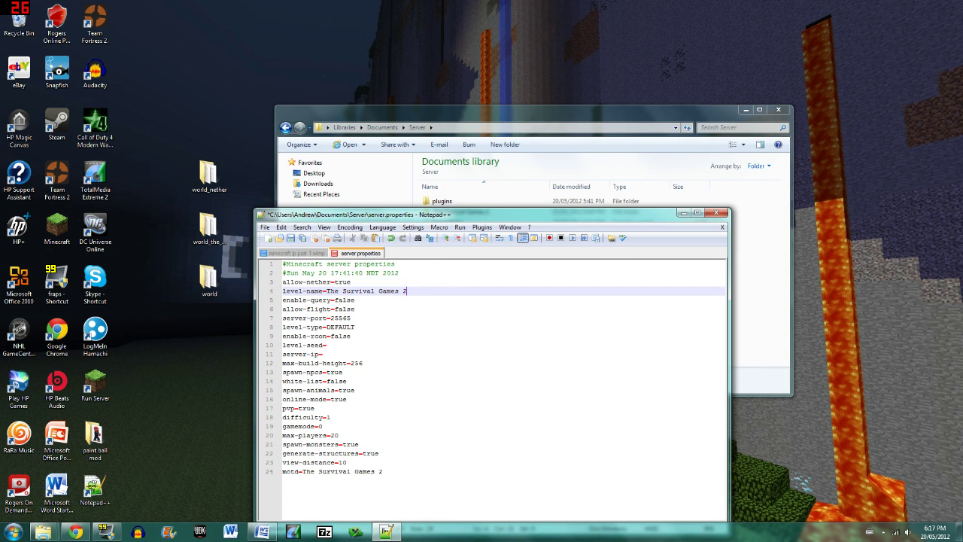
{"action": "left_click_drag", "start_coordinate": [419, 216], "coordinate": [444, 153]}
{"action": "left_click", "coordinate": [316, 175]}
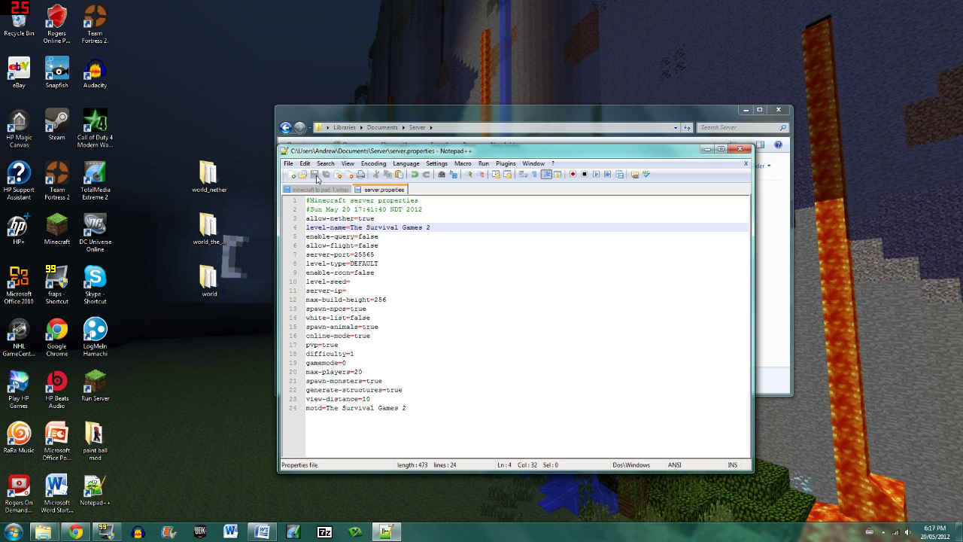
{"action": "left_click", "coordinate": [739, 149]}
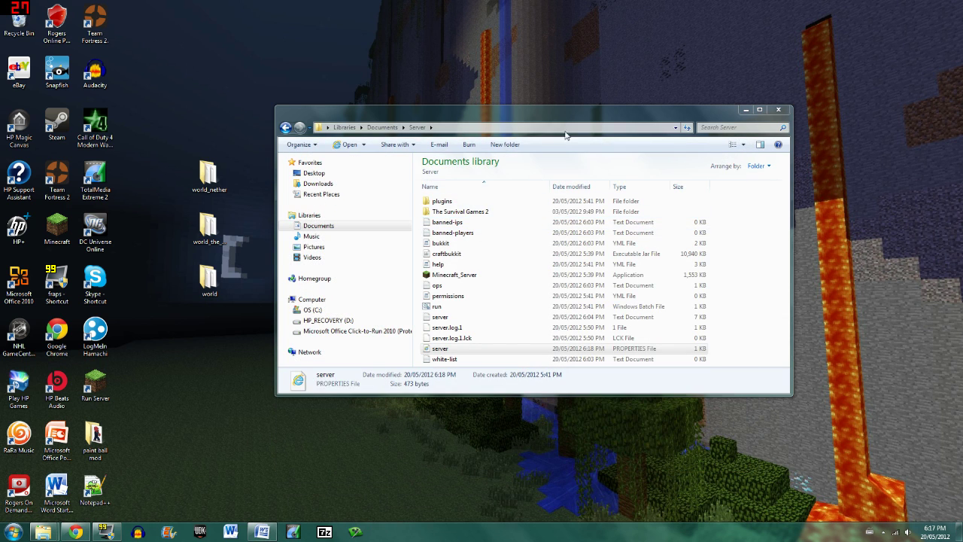
{"action": "left_click", "coordinate": [779, 110]}
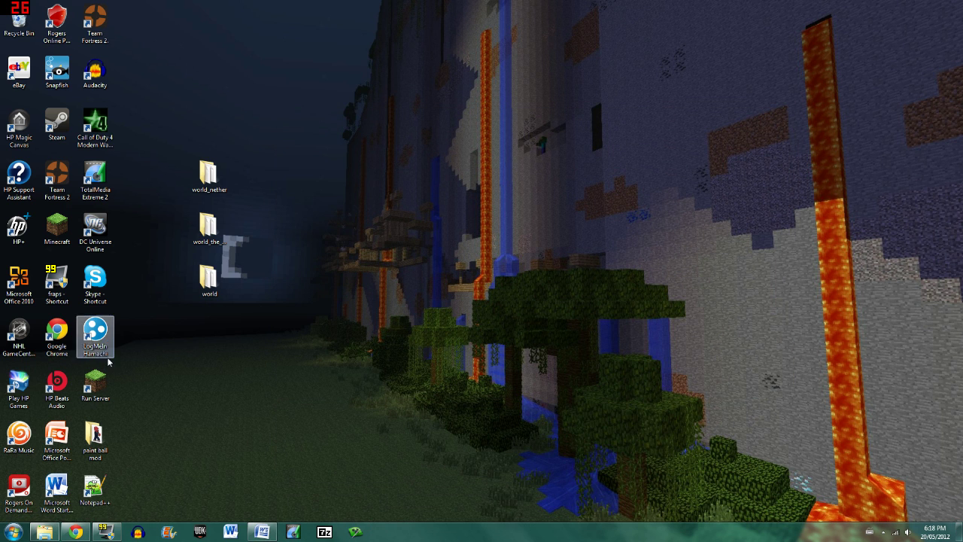
- Start the Minecraft server with the Run Server shortcut and minimize its console once it has finished loading
{"action": "double_click", "coordinate": [97, 384]}
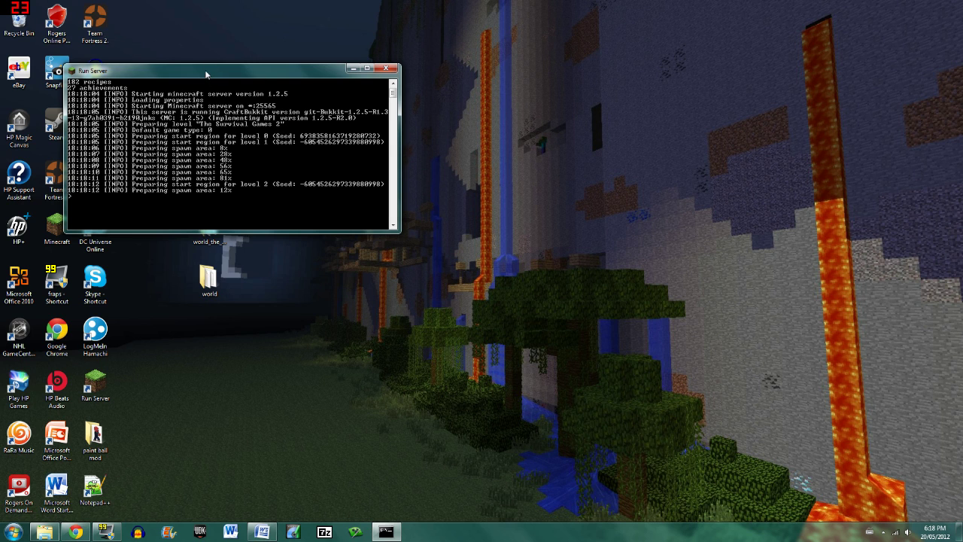
{"action": "left_click_drag", "start_coordinate": [207, 75], "coordinate": [298, 225]}
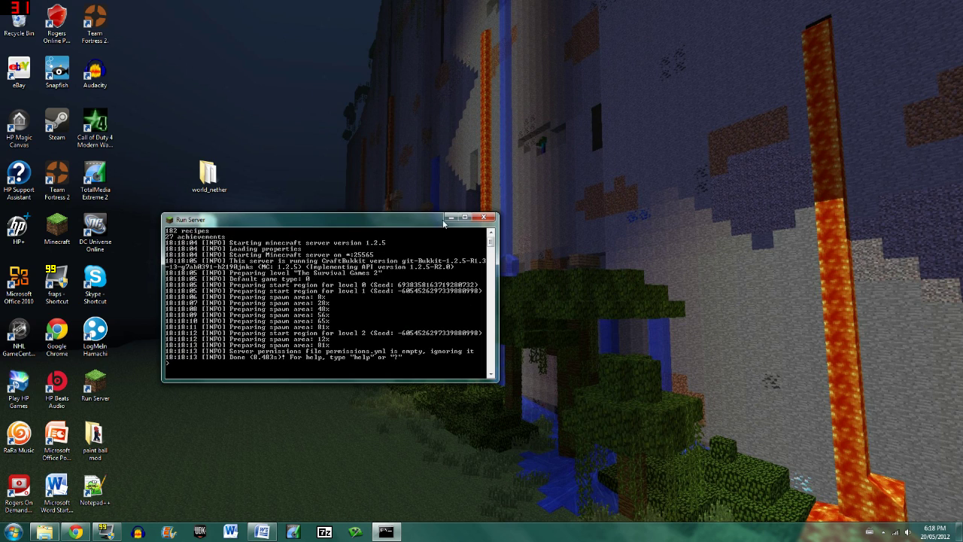
{"action": "left_click", "coordinate": [449, 218]}
- Launch Minecraft from the desktop, allow it to run despite the unverified publisher, and log in
{"action": "double_click", "coordinate": [56, 225]}
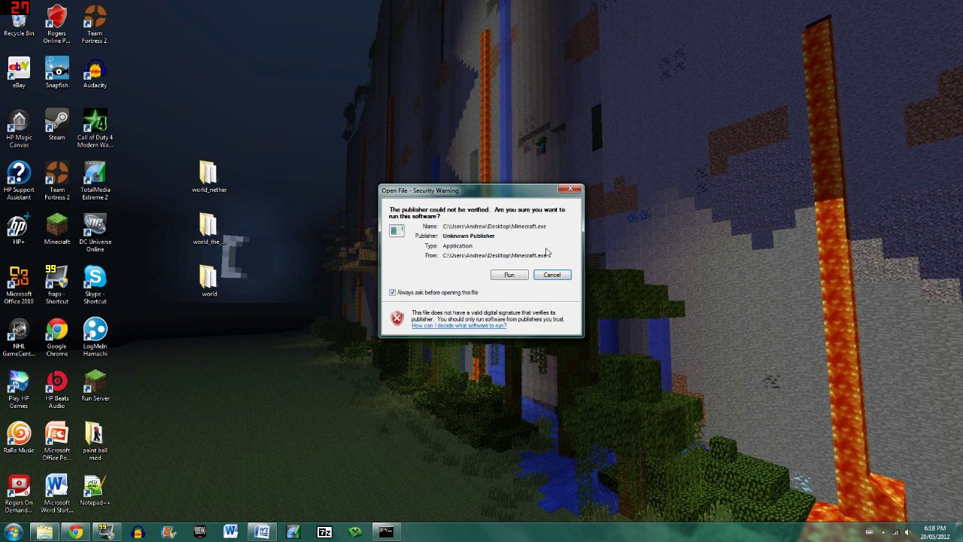
{"action": "left_click", "coordinate": [509, 275]}
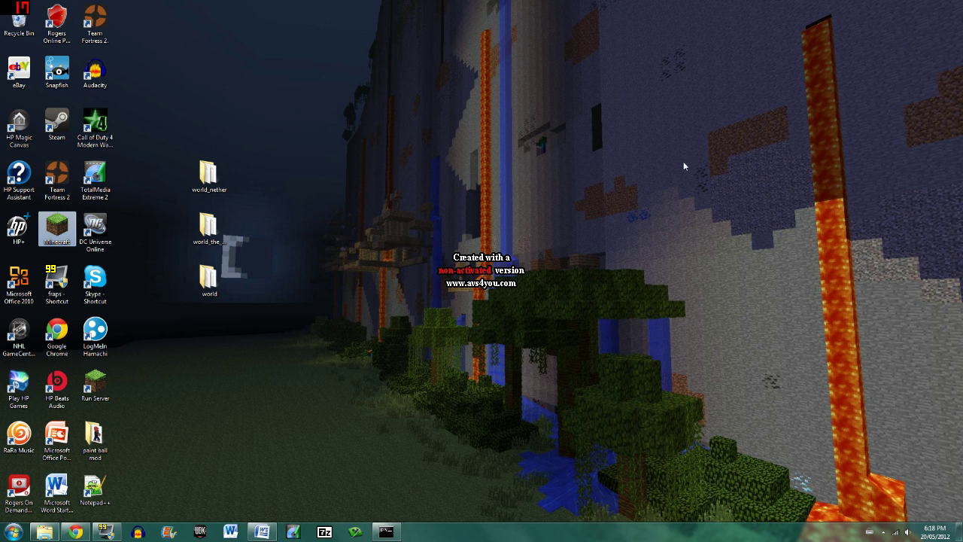
{"action": "left_click", "coordinate": [672, 367]}
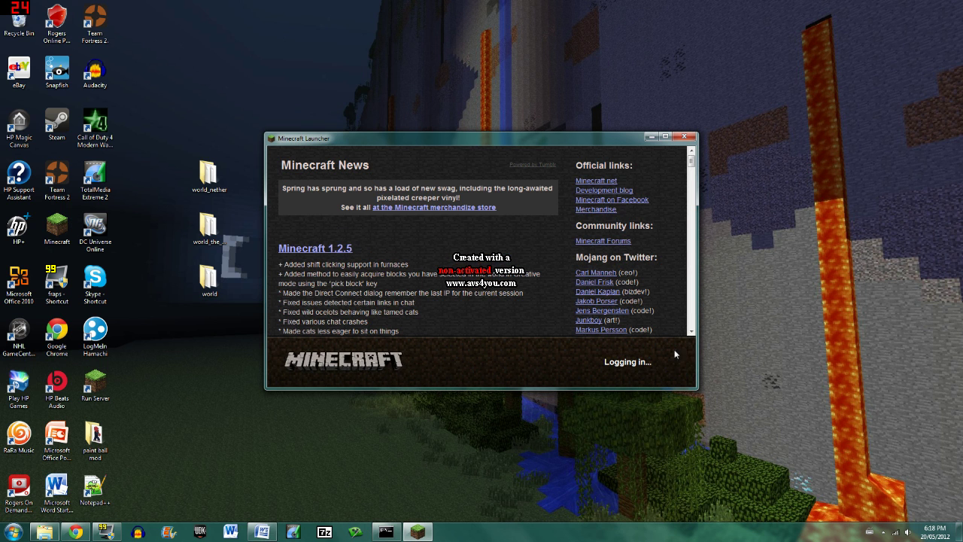
- Maximize the Minecraft window and join the multiplayer server described as The Survival Games 2
{"action": "left_click", "coordinate": [666, 137]}
{"action": "left_click", "coordinate": [532, 304]}
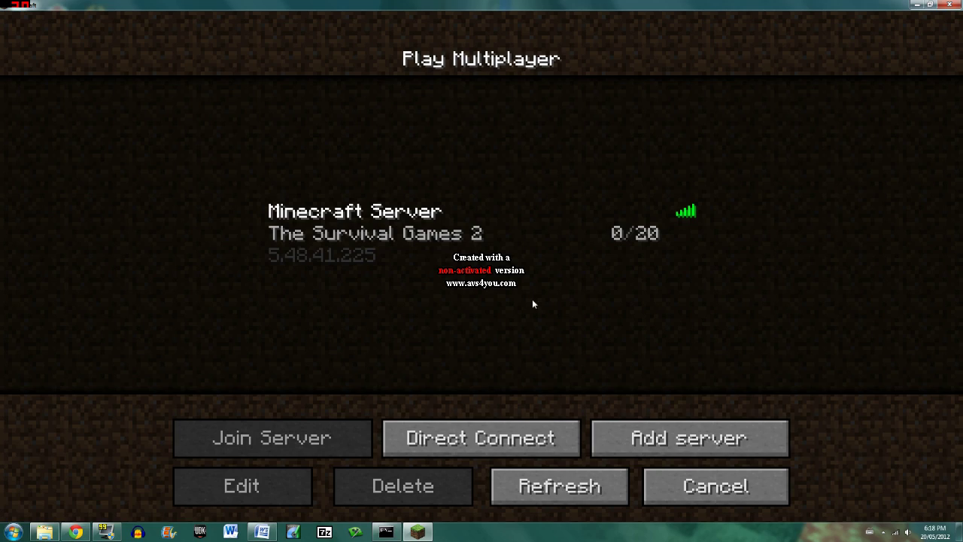
{"action": "double_click", "coordinate": [474, 238]}
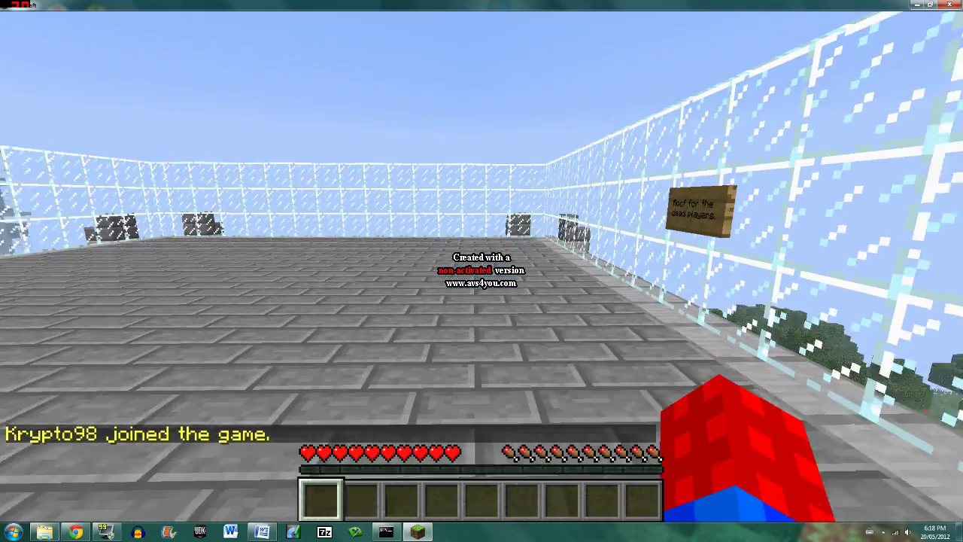
- Set the player's own game mode to 1 with the /gamemode chat command
{"action": "type", "text": "/gam"}
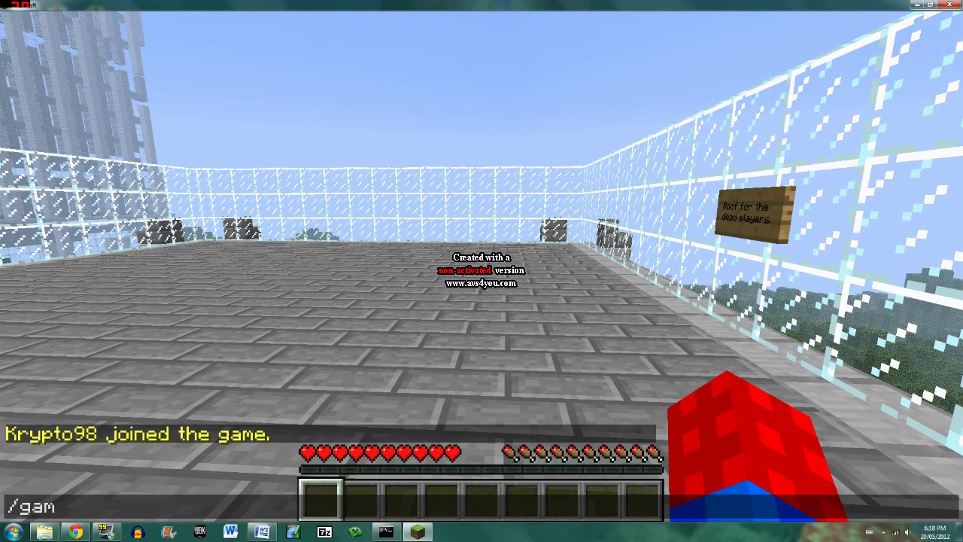
{"action": "type", "text": "emode k"}
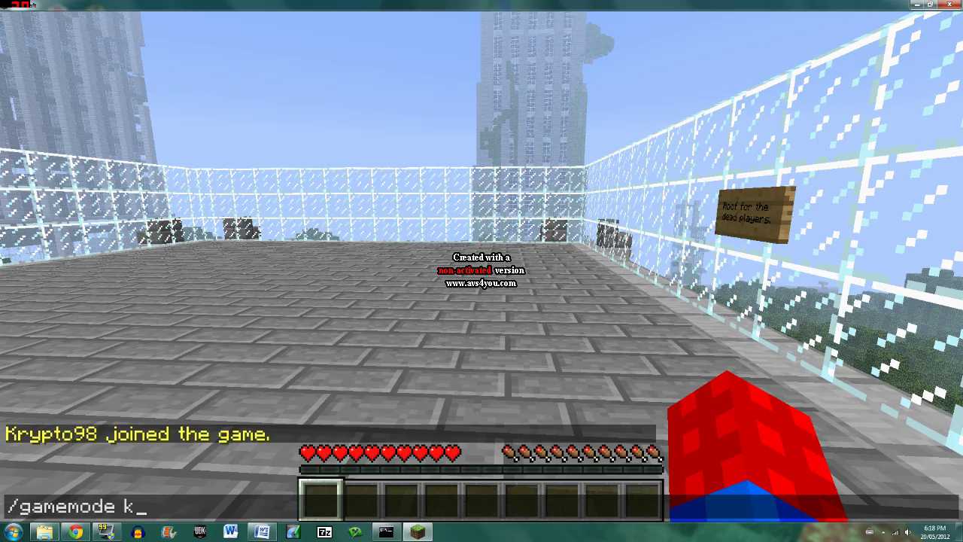
{"action": "key", "text": "Return"}
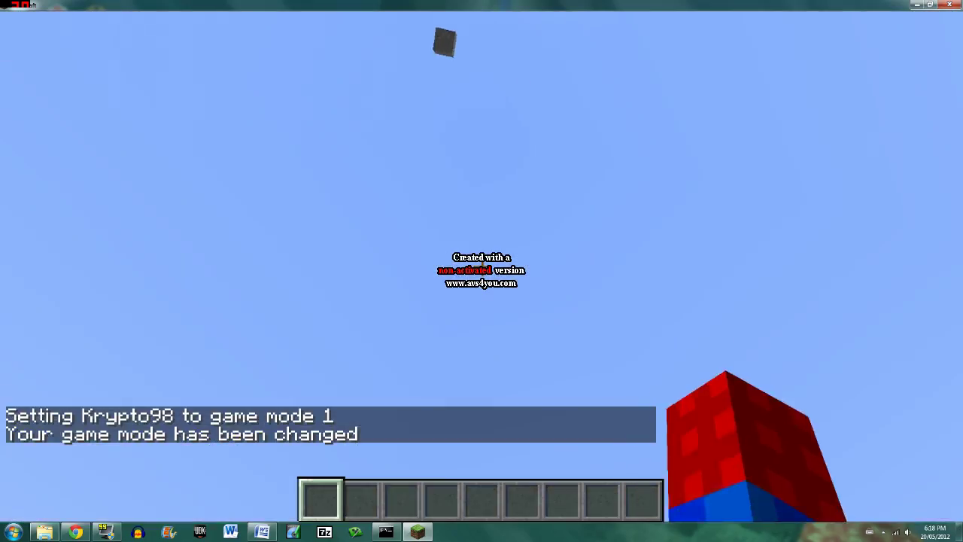